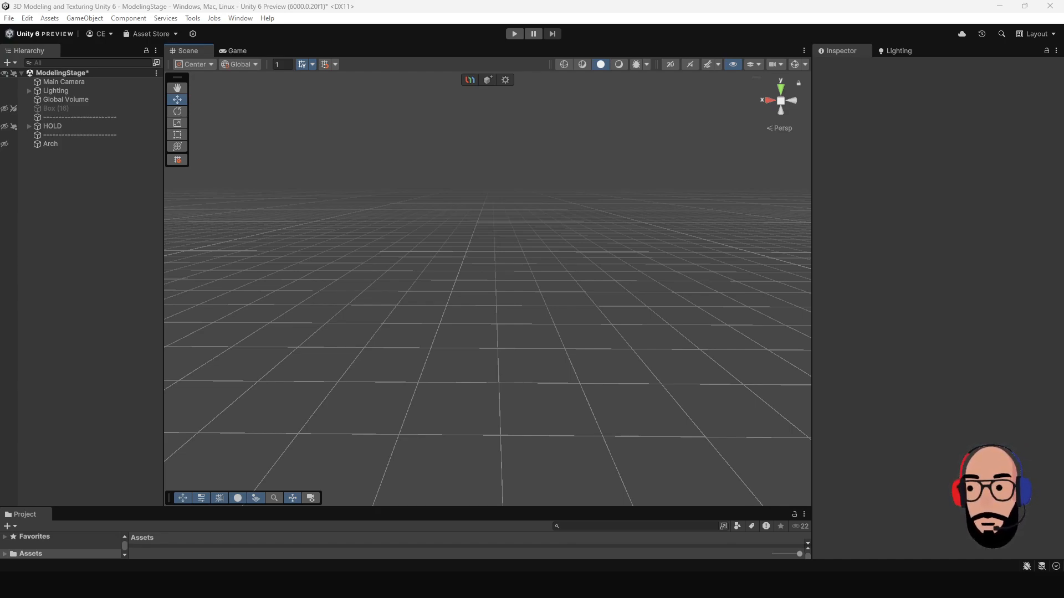
Step: Create a new UModeler X object and draw a box about 3.97 wide, 1.03 deep and 2.83 high
{"action": "left_click", "coordinate": [487, 80]}
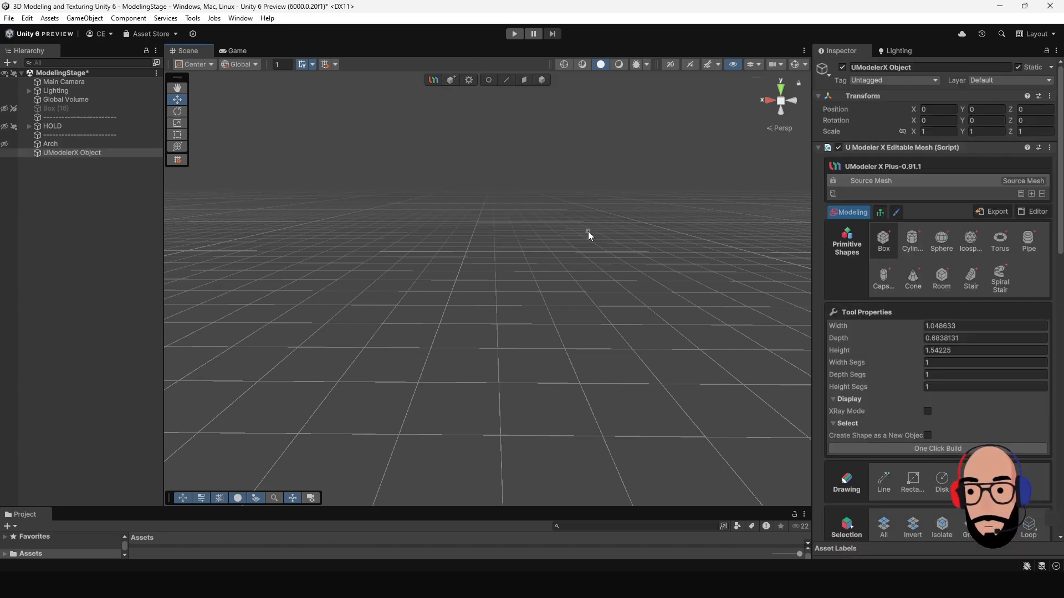
{"action": "left_click", "coordinate": [887, 246]}
{"action": "left_click_drag", "start_coordinate": [546, 315], "coordinate": [482, 332], "text": "alt"}
{"action": "left_click_drag", "start_coordinate": [390, 298], "coordinate": [617, 330]}
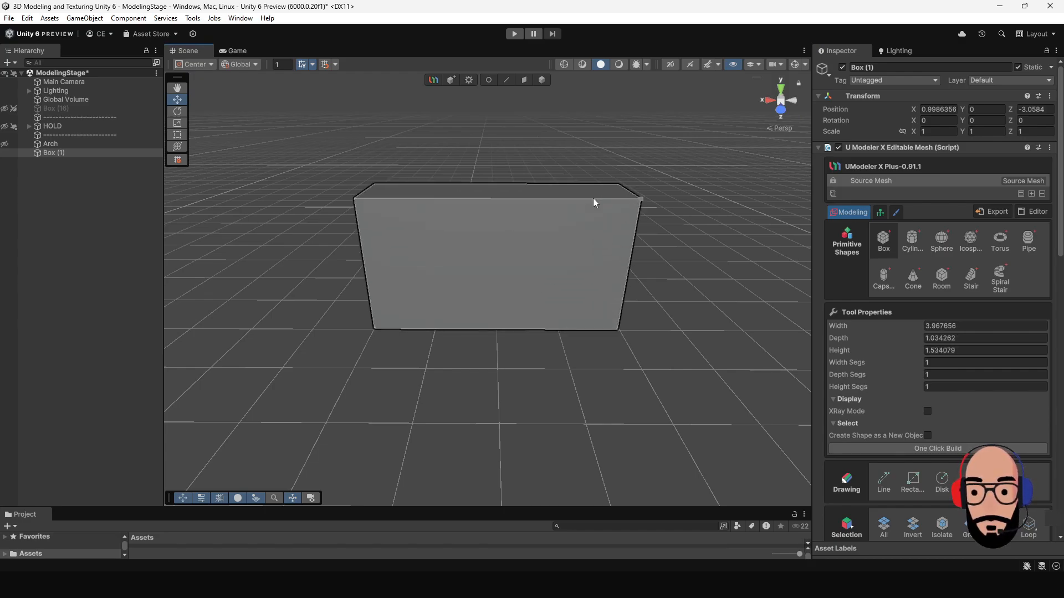
{"action": "left_click_drag", "start_coordinate": [606, 193], "coordinate": [551, 278], "text": "alt"}
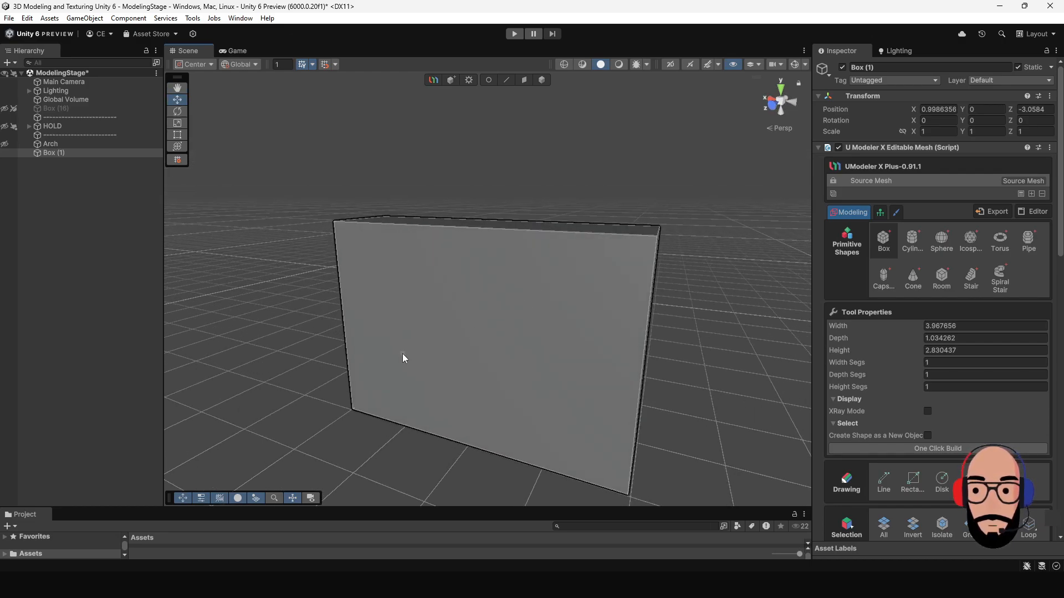
{"action": "scroll", "coordinate": [560, 316], "scroll_direction": "down", "scroll_amount": 1}
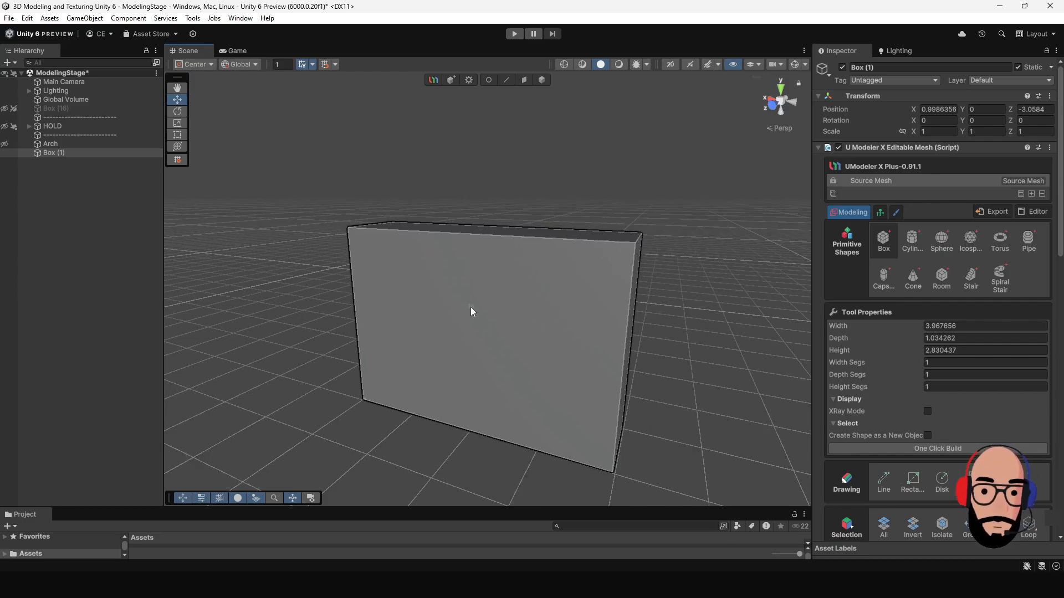
{"action": "scroll", "coordinate": [470, 309], "scroll_direction": "down", "scroll_amount": 1}
{"action": "left_click_drag", "start_coordinate": [471, 308], "coordinate": [506, 285], "text": "alt"}
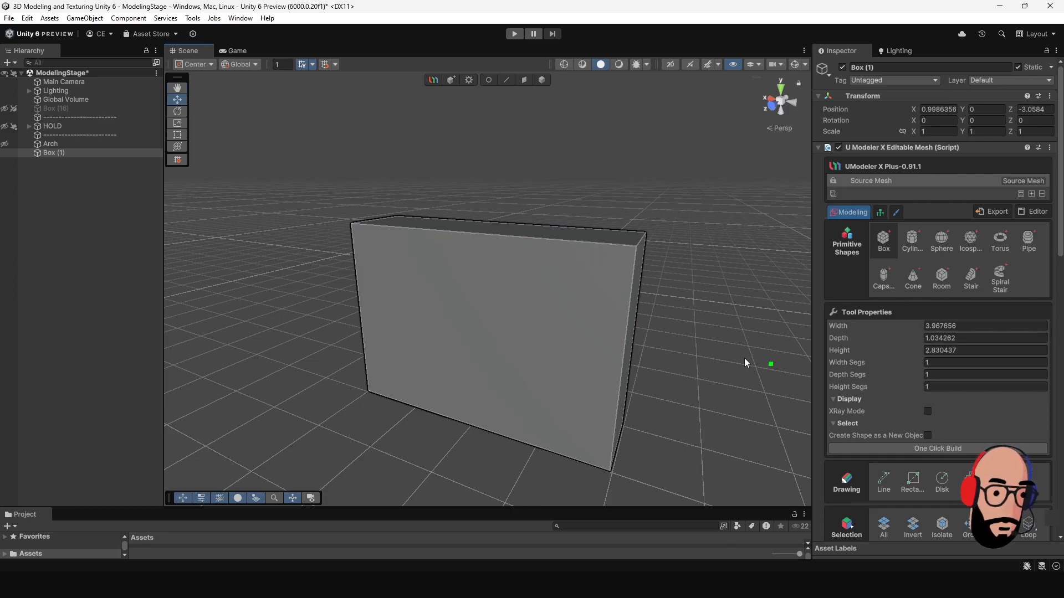
Step: Draw a rectangle about 1.30 by 0.45 and a 12-segment disk of about 0.24 radius on the box's front face
{"action": "left_click", "coordinate": [542, 80]}
{"action": "scroll", "coordinate": [951, 392], "scroll_direction": "down", "scroll_amount": 3}
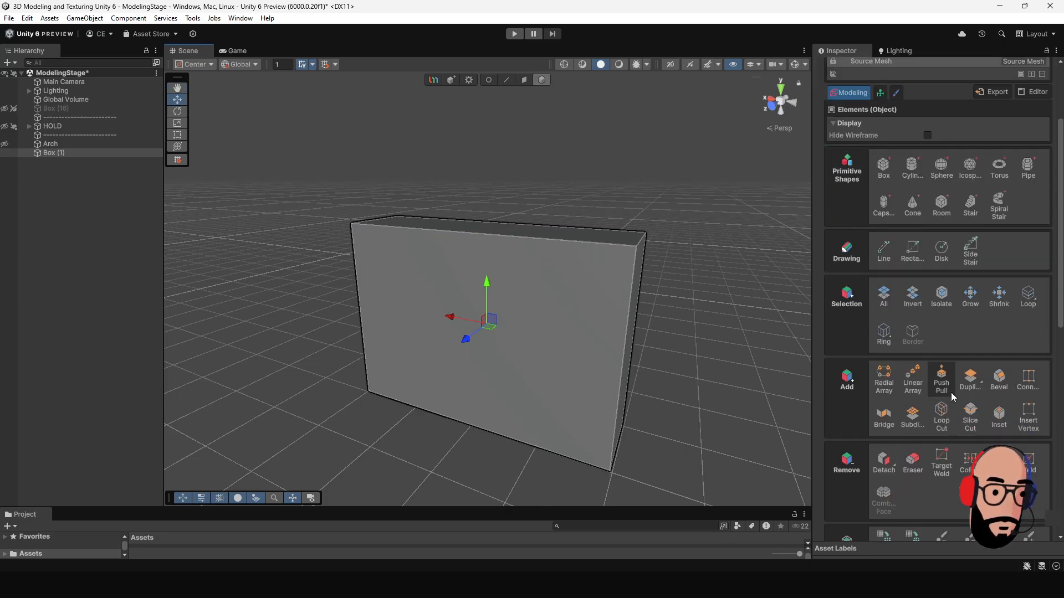
{"action": "left_click", "coordinate": [913, 249]}
{"action": "mouse_move", "coordinate": [453, 373]}
{"action": "left_mouse_down", "text": "alt"}
{"action": "mouse_move", "coordinate": [531, 334]}
{"action": "mouse_move", "coordinate": [611, 349]}
{"action": "mouse_move", "coordinate": [646, 308]}
{"action": "mouse_move", "coordinate": [478, 293]}
{"action": "mouse_move", "coordinate": [464, 332]}
{"action": "mouse_move", "coordinate": [477, 367]}
{"action": "left_mouse_up", "text": "alt"}
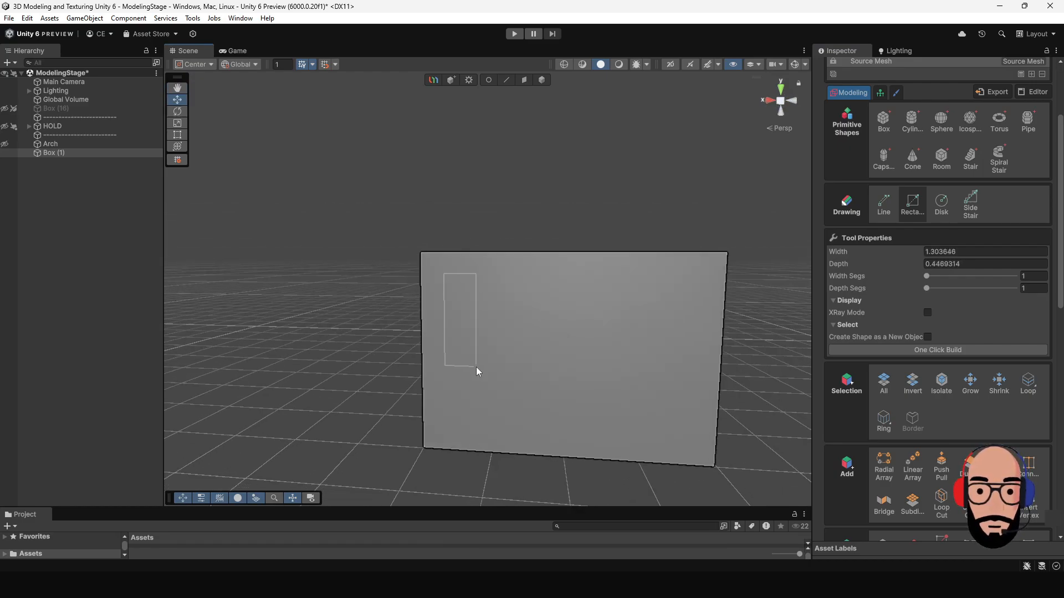
{"action": "mouse_move", "coordinate": [603, 316]}
{"action": "left_mouse_down", "text": "alt"}
{"action": "mouse_move", "coordinate": [548, 379]}
{"action": "mouse_move", "coordinate": [598, 354]}
{"action": "left_mouse_up", "text": "alt"}
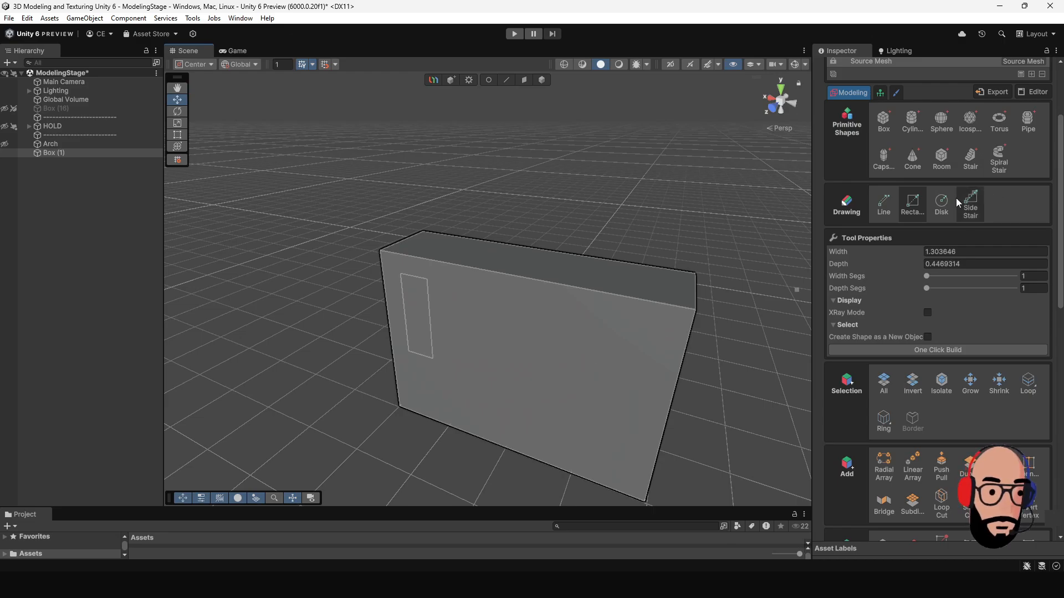
{"action": "left_click", "coordinate": [940, 204]}
{"action": "left_click_drag", "start_coordinate": [547, 325], "coordinate": [468, 315], "text": "alt"}
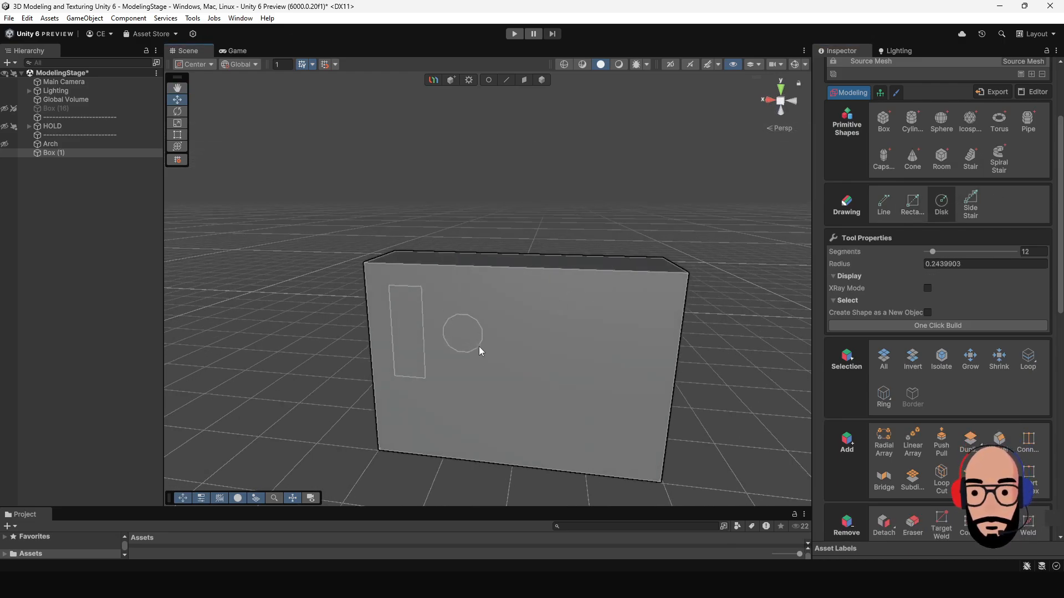
Step: Draw a side stair profile beside the disk with a height of 0.76 and a step height of 0.22
{"action": "left_click", "coordinate": [970, 207]}
{"action": "left_click_drag", "start_coordinate": [629, 346], "coordinate": [535, 363], "text": "alt"}
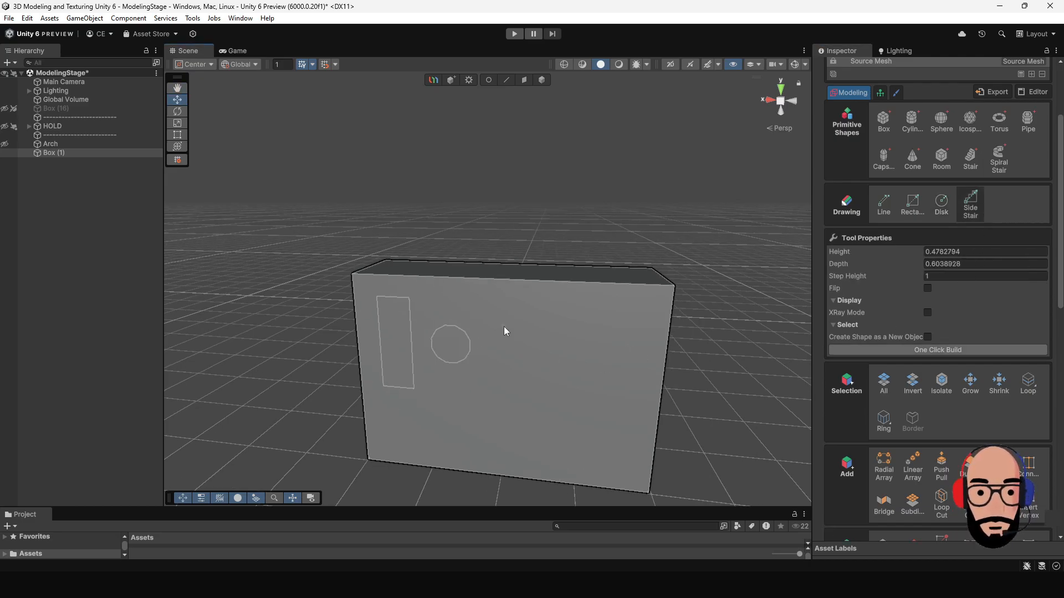
{"action": "left_click_drag", "start_coordinate": [503, 327], "coordinate": [574, 395]}
{"action": "left_click", "coordinate": [916, 277]}
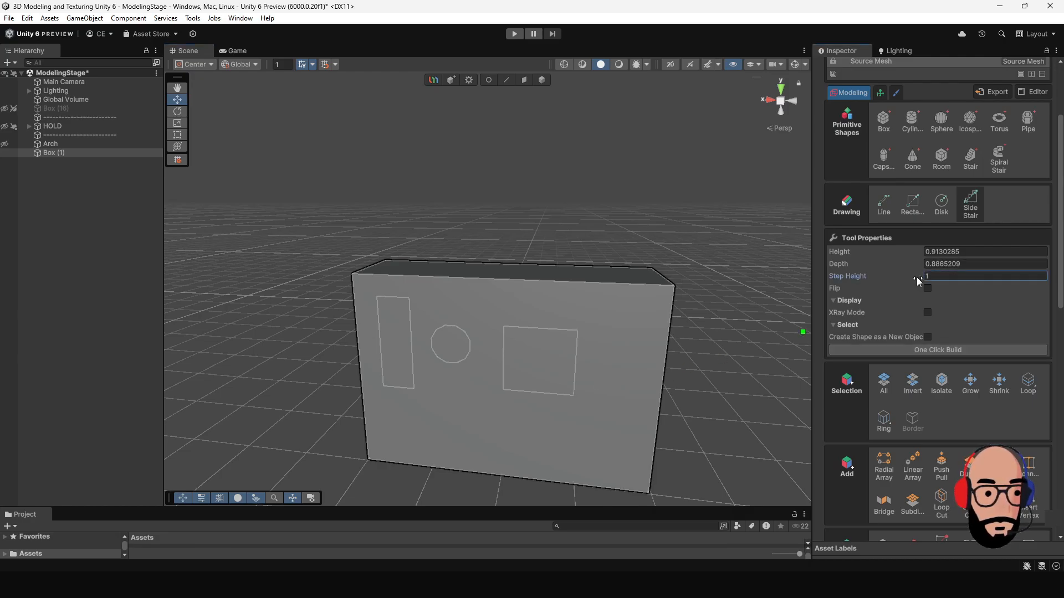
{"action": "left_click_drag", "start_coordinate": [920, 278], "coordinate": [926, 278]}
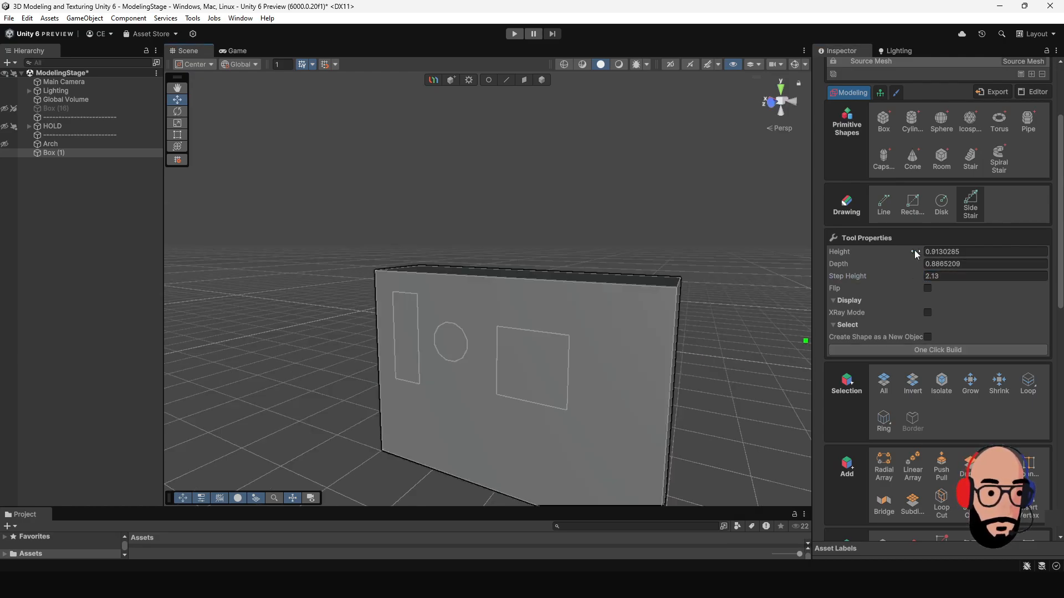
{"action": "mouse_move", "coordinate": [914, 250]}
{"action": "left_mouse_down"}
{"action": "mouse_move", "coordinate": [942, 254]}
{"action": "mouse_move", "coordinate": [916, 257]}
{"action": "mouse_move", "coordinate": [966, 280]}
{"action": "mouse_move", "coordinate": [862, 280]}
{"action": "left_mouse_up"}
{"action": "left_click_drag", "start_coordinate": [532, 297], "coordinate": [479, 288], "text": "alt"}
{"action": "right_click_drag", "start_coordinate": [583, 288], "coordinate": [606, 354], "text": "alt"}
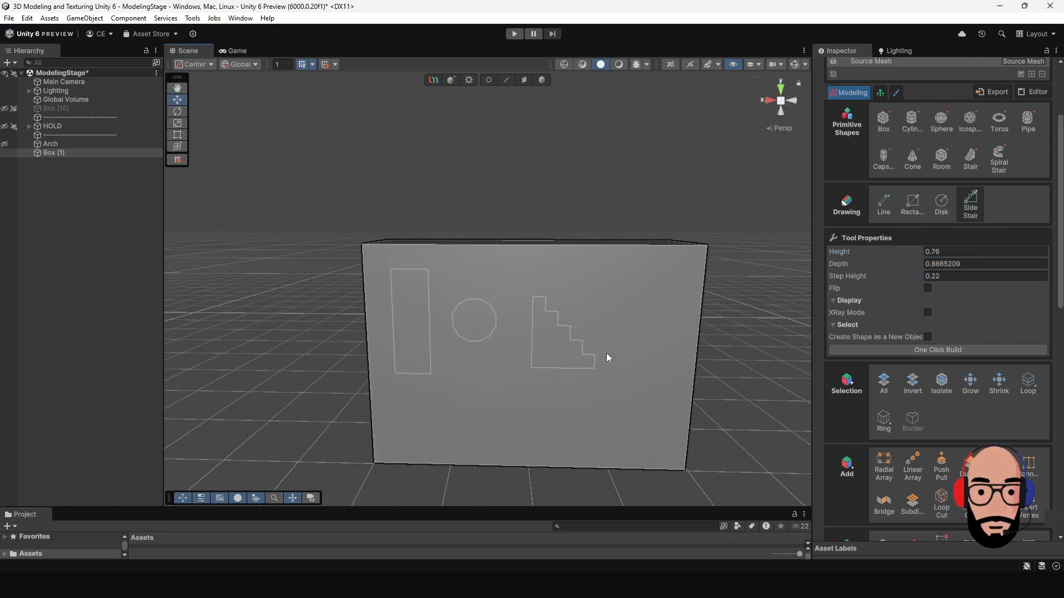
{"action": "left_click_drag", "start_coordinate": [601, 302], "coordinate": [403, 384], "text": "alt"}
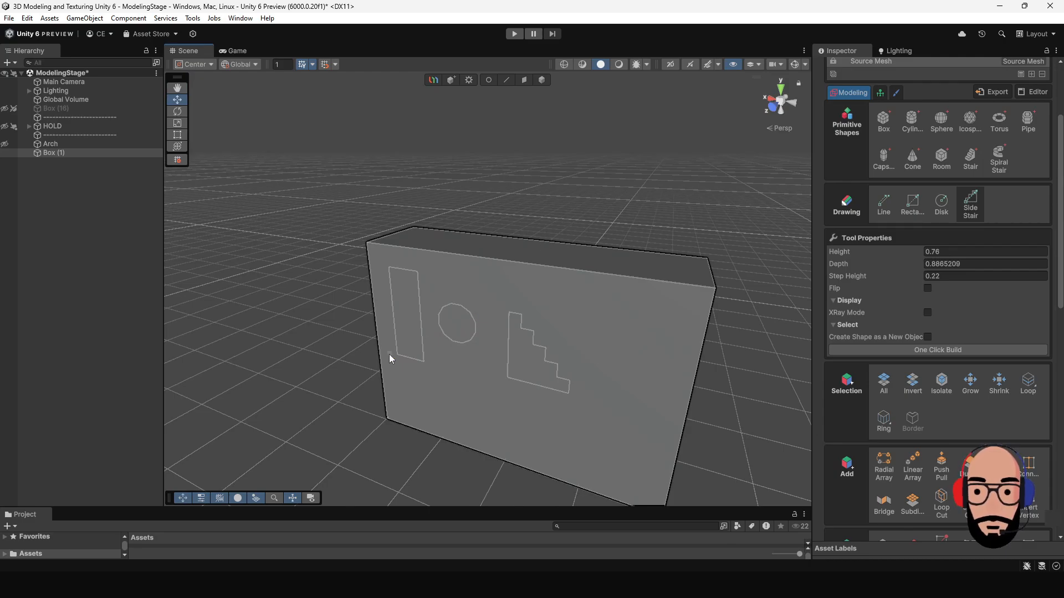
{"action": "mouse_move", "coordinate": [565, 275]}
{"action": "left_mouse_down", "text": "alt"}
{"action": "mouse_move", "coordinate": [458, 268]}
{"action": "mouse_move", "coordinate": [581, 314]}
{"action": "mouse_move", "coordinate": [490, 337]}
{"action": "mouse_move", "coordinate": [686, 344]}
{"action": "mouse_move", "coordinate": [587, 352]}
{"action": "mouse_move", "coordinate": [580, 336]}
{"action": "left_mouse_up", "text": "alt"}
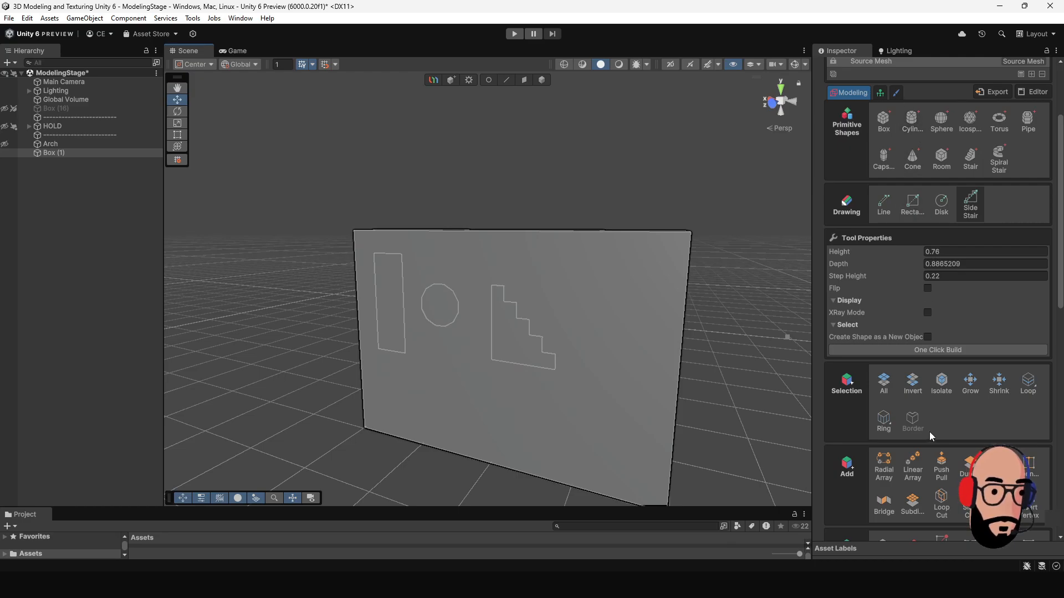
Step: Push the rectangle through the box's full depth with Push Pull and Glue enabled to cut an opening
{"action": "scroll", "coordinate": [930, 432], "scroll_direction": "down", "scroll_amount": 3}
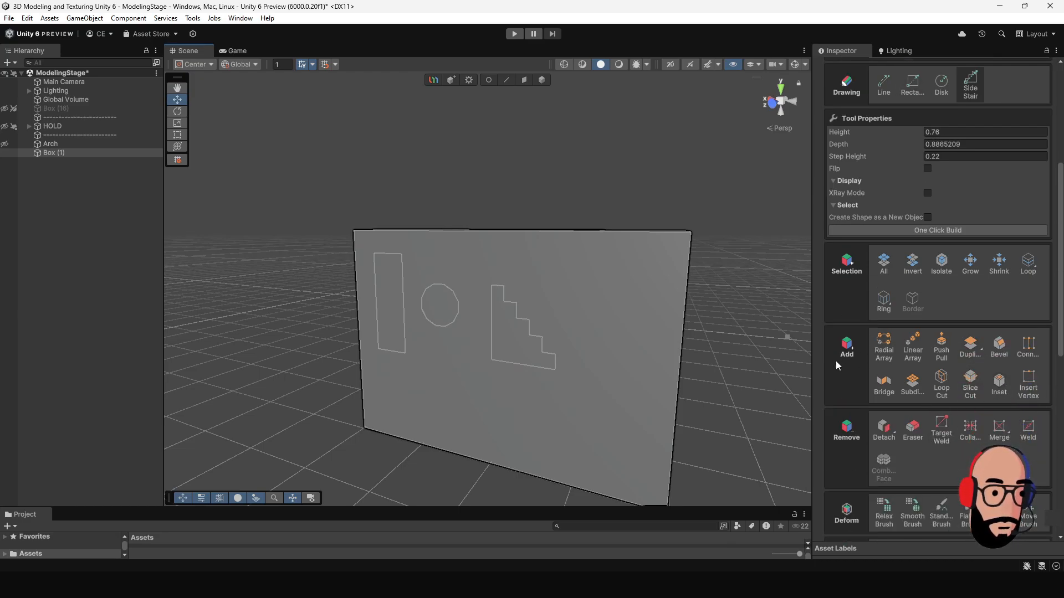
{"action": "left_click", "coordinate": [944, 349]}
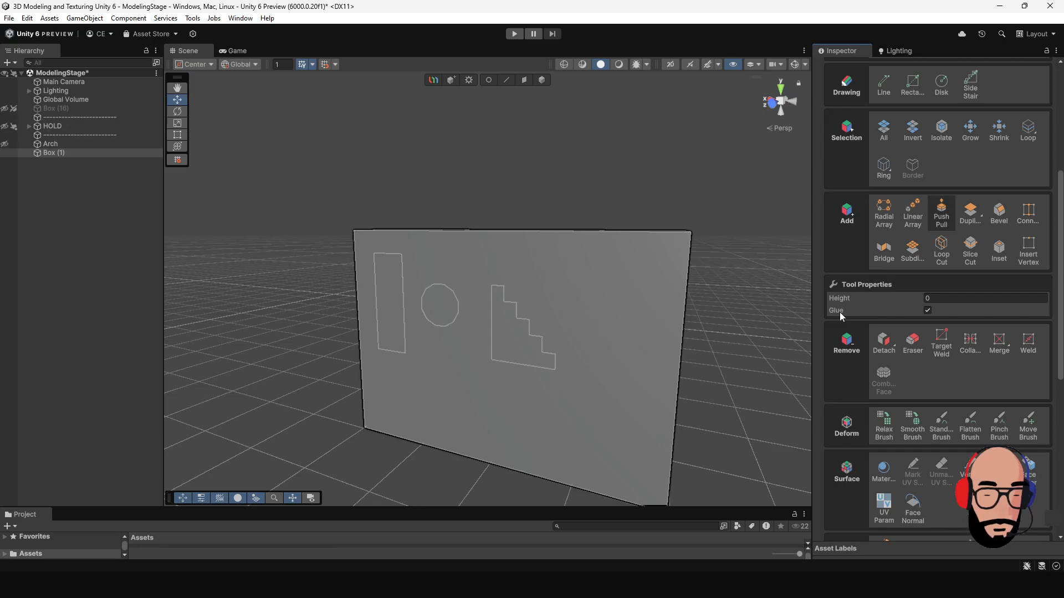
{"action": "left_click_drag", "start_coordinate": [619, 343], "coordinate": [491, 352], "text": "alt"}
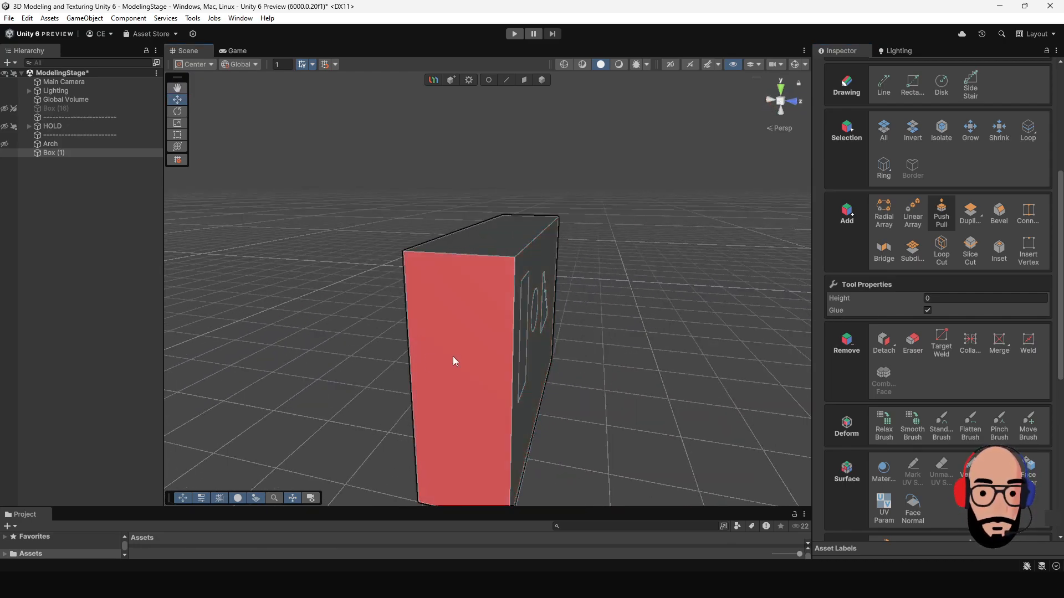
{"action": "left_click_drag", "start_coordinate": [620, 358], "coordinate": [428, 344], "text": "alt"}
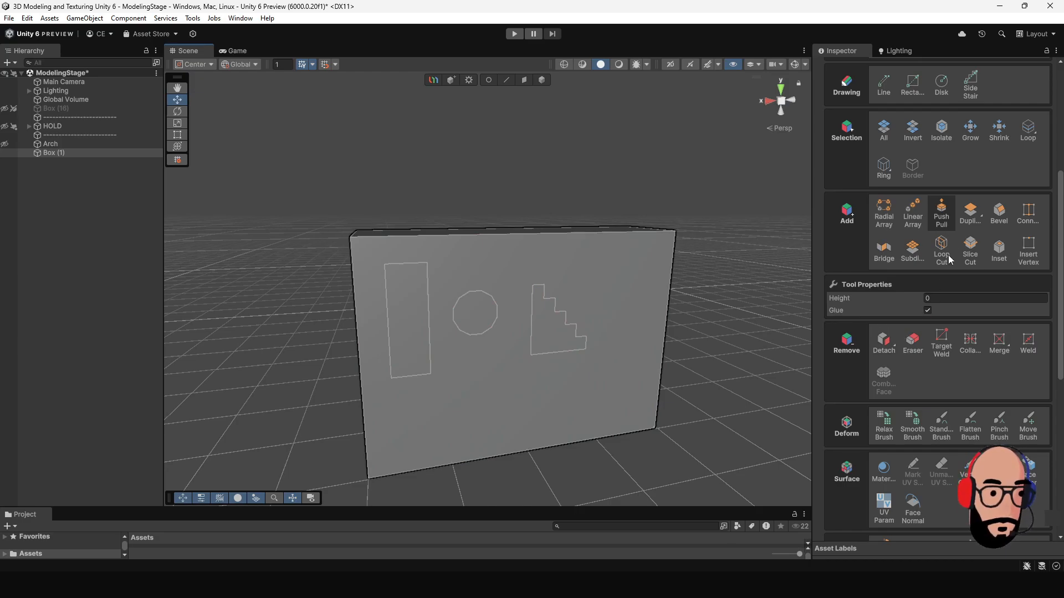
{"action": "left_click_drag", "start_coordinate": [427, 381], "coordinate": [297, 307], "text": "alt"}
{"action": "left_click_drag", "start_coordinate": [529, 317], "coordinate": [478, 371], "text": "alt"}
{"action": "key", "text": "ctrl+z"}
{"action": "left_click", "coordinate": [480, 375]}
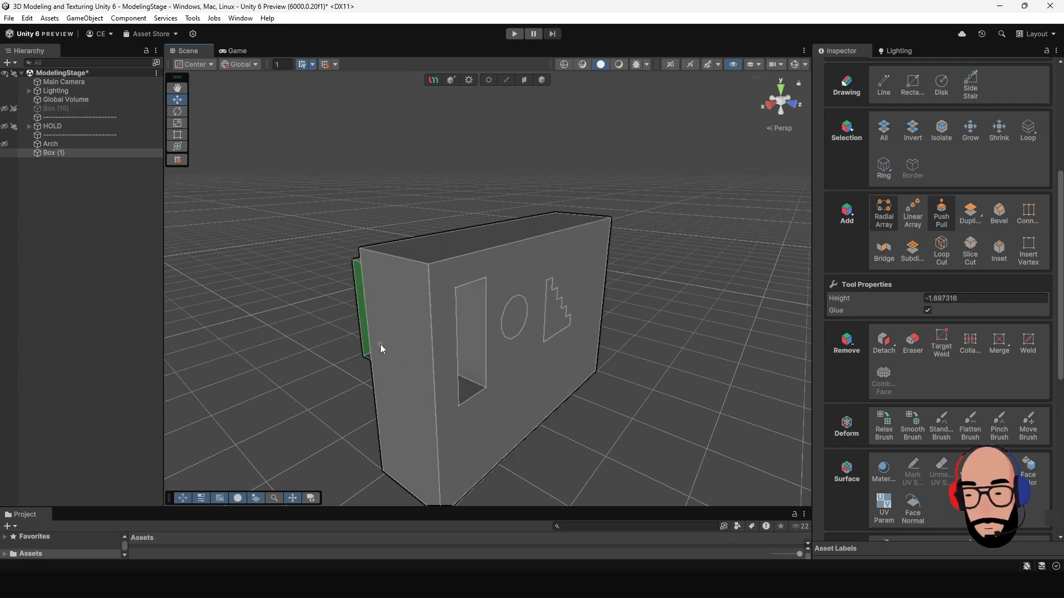
{"action": "left_click_drag", "start_coordinate": [455, 371], "coordinate": [862, 344], "text": "alt"}
{"action": "left_click_drag", "start_coordinate": [532, 330], "coordinate": [444, 366], "text": "alt"}
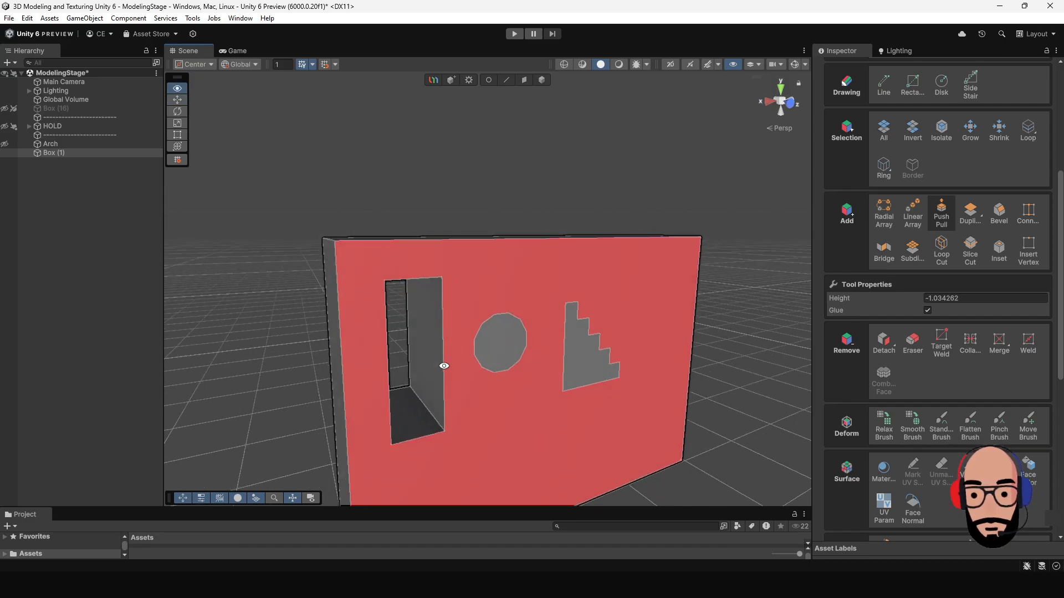
Step: Push the disk and the side stair profile through the box's full depth to cut both openings
{"action": "right_click_drag", "start_coordinate": [488, 354], "coordinate": [527, 435], "text": "alt"}
{"action": "left_click_drag", "start_coordinate": [526, 434], "coordinate": [438, 368], "text": "alt"}
{"action": "middle_click_drag", "start_coordinate": [437, 368], "coordinate": [444, 348]}
{"action": "left_click_drag", "start_coordinate": [446, 345], "coordinate": [553, 368]}
{"action": "left_click_drag", "start_coordinate": [552, 368], "coordinate": [321, 367]}
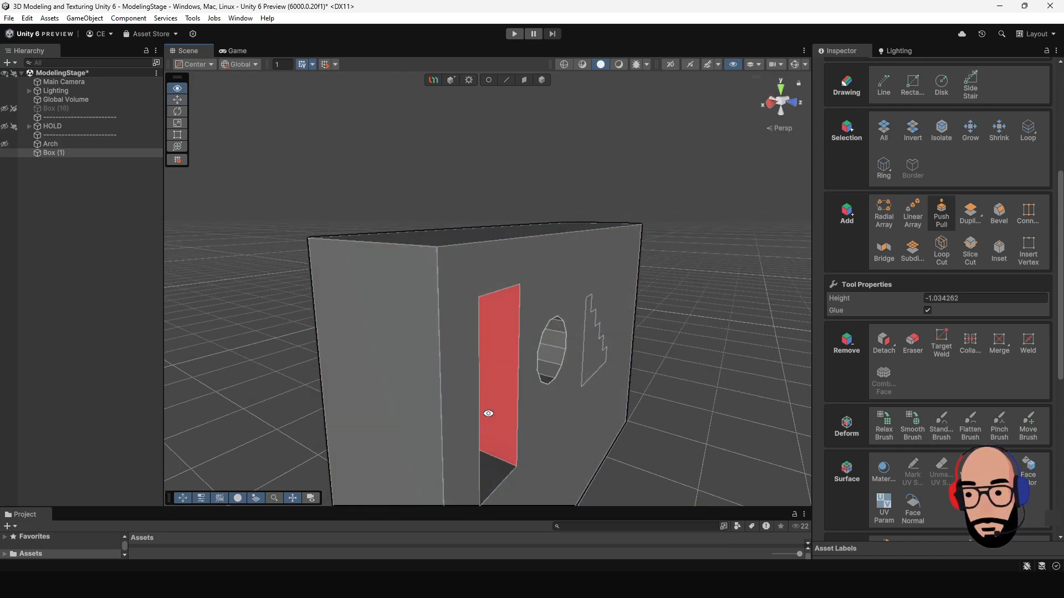
{"action": "left_click_drag", "start_coordinate": [487, 416], "coordinate": [432, 338], "text": "alt"}
{"action": "scroll", "coordinate": [653, 425], "scroll_direction": "down", "scroll_amount": 5}
{"action": "scroll", "coordinate": [450, 355], "scroll_direction": "up", "scroll_amount": 2}
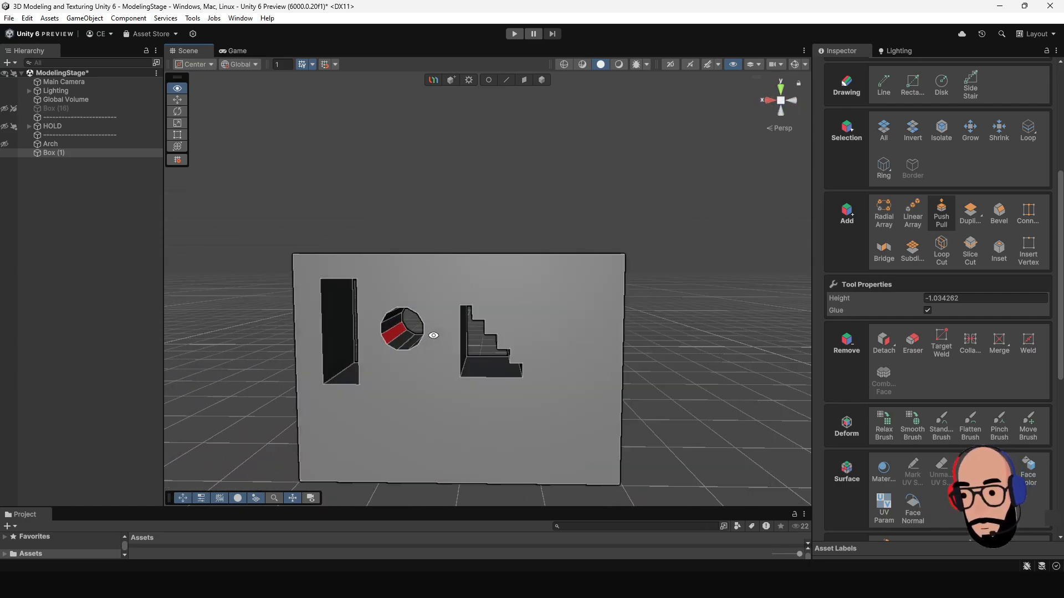
Step: Hide Box (1), show the Arch object and select it
{"action": "left_click", "coordinate": [4, 152]}
{"action": "left_click", "coordinate": [4, 144]}
{"action": "left_click", "coordinate": [74, 144]}
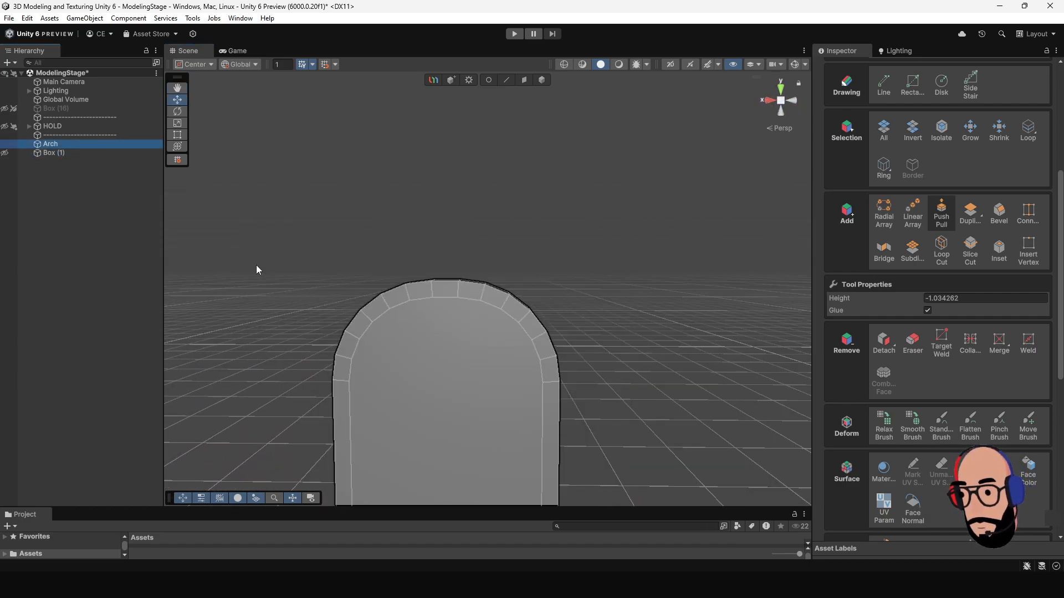
Step: Push the arch's inner front face back about 0.21 with Push Pull to cut an opening through it
{"action": "middle_click_drag", "start_coordinate": [507, 367], "coordinate": [537, 297]}
{"action": "scroll", "coordinate": [553, 297], "scroll_direction": "down", "scroll_amount": 3}
{"action": "left_click_drag", "start_coordinate": [569, 295], "coordinate": [496, 308], "text": "alt"}
{"action": "middle_click_drag", "start_coordinate": [492, 304], "coordinate": [538, 300]}
{"action": "scroll", "coordinate": [537, 313], "scroll_direction": "up", "scroll_amount": 3}
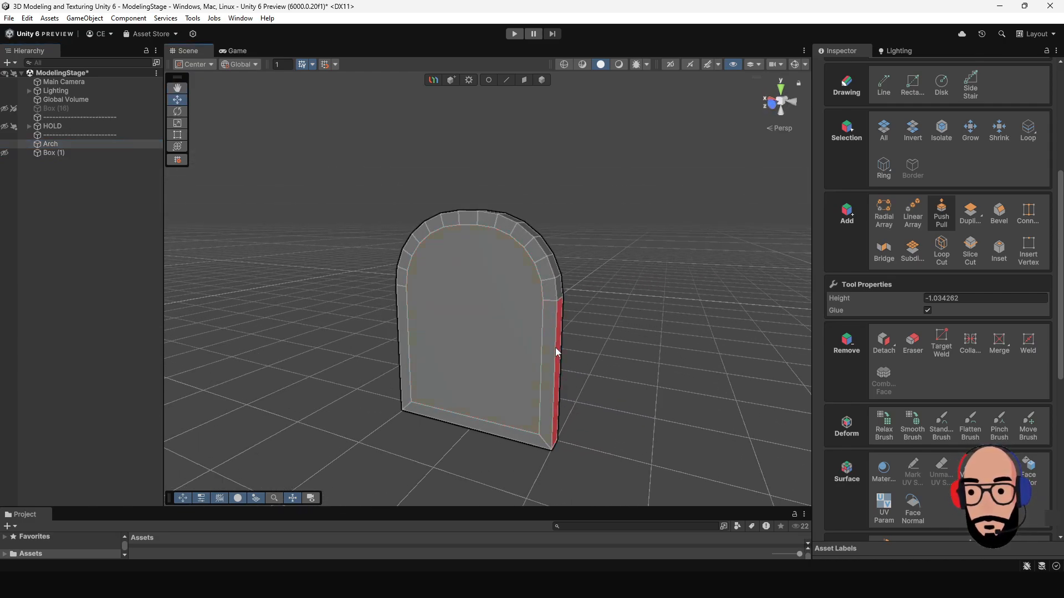
{"action": "left_click_drag", "start_coordinate": [540, 348], "coordinate": [507, 200], "text": "alt"}
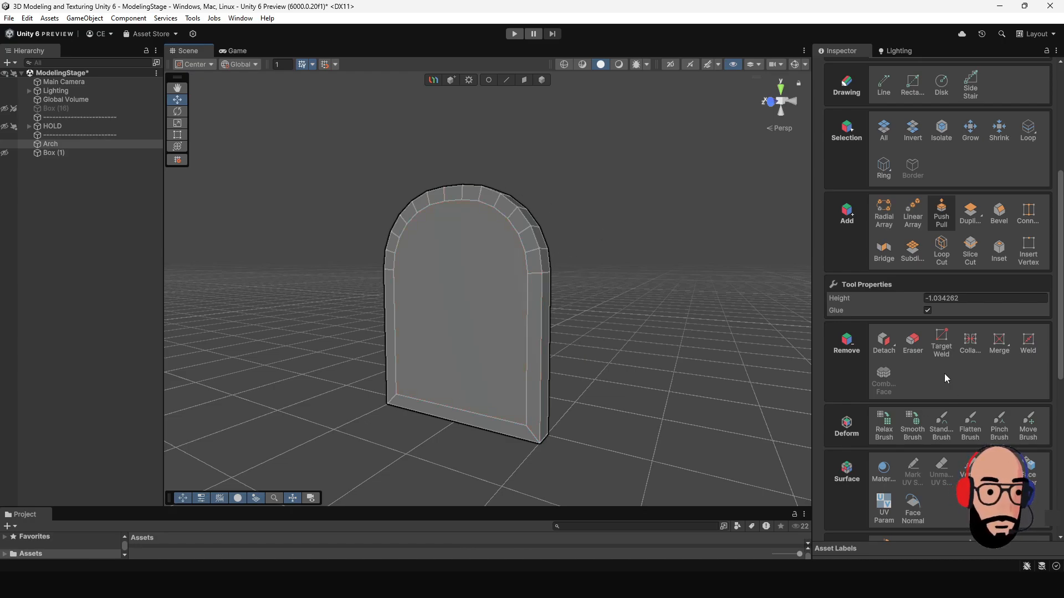
{"action": "scroll", "coordinate": [946, 362], "scroll_direction": "down", "scroll_amount": 2}
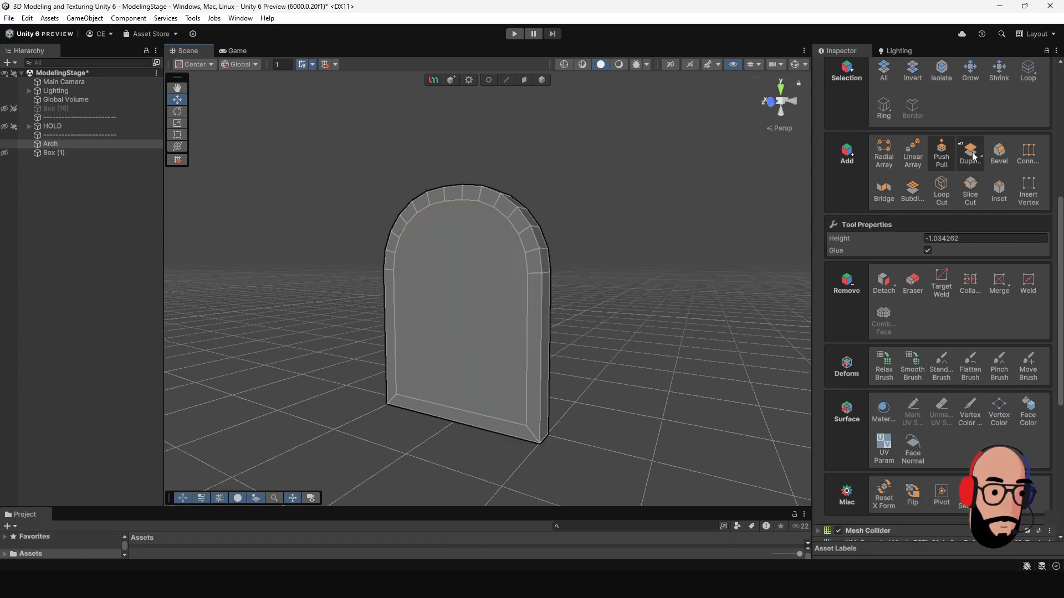
{"action": "left_click_drag", "start_coordinate": [516, 337], "coordinate": [549, 352]}
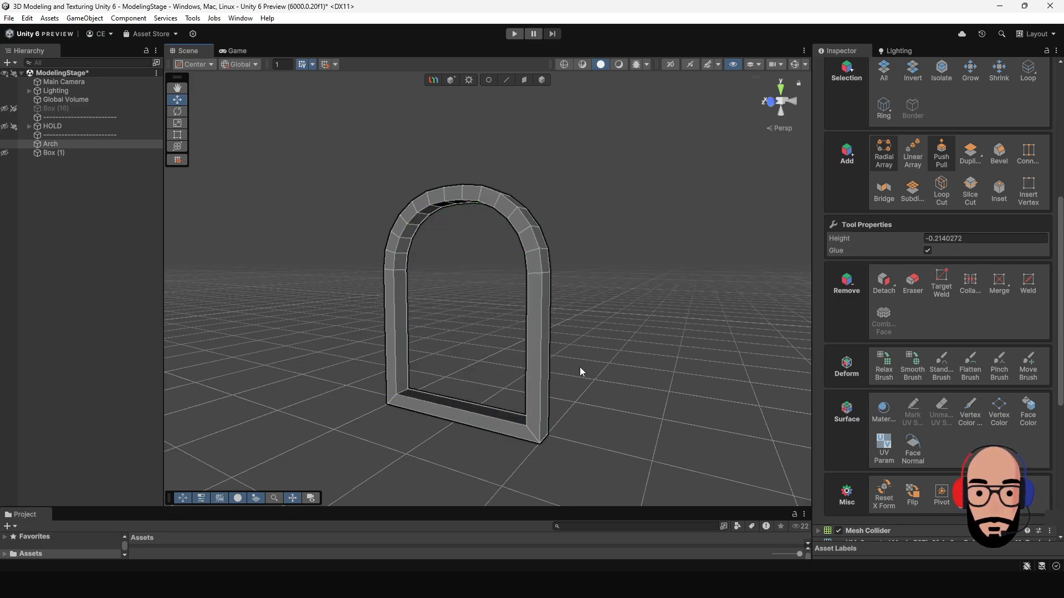
Step: Inspect the hollowed arch frame from several angles
{"action": "left_click_drag", "start_coordinate": [624, 287], "coordinate": [592, 302], "text": "alt"}
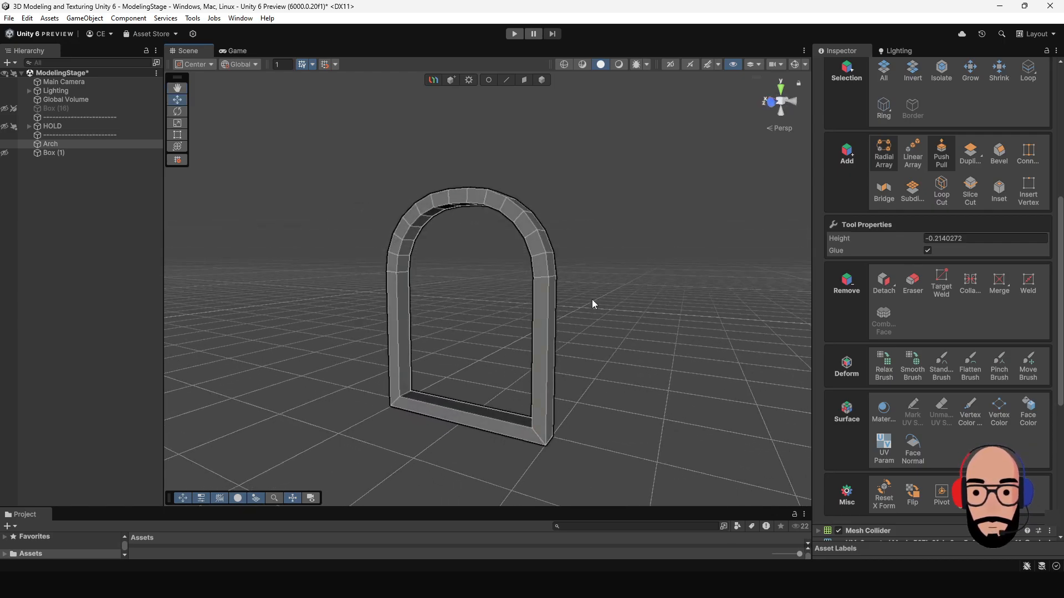
{"action": "left_click", "coordinate": [543, 428]}
{"action": "key", "text": "f"}
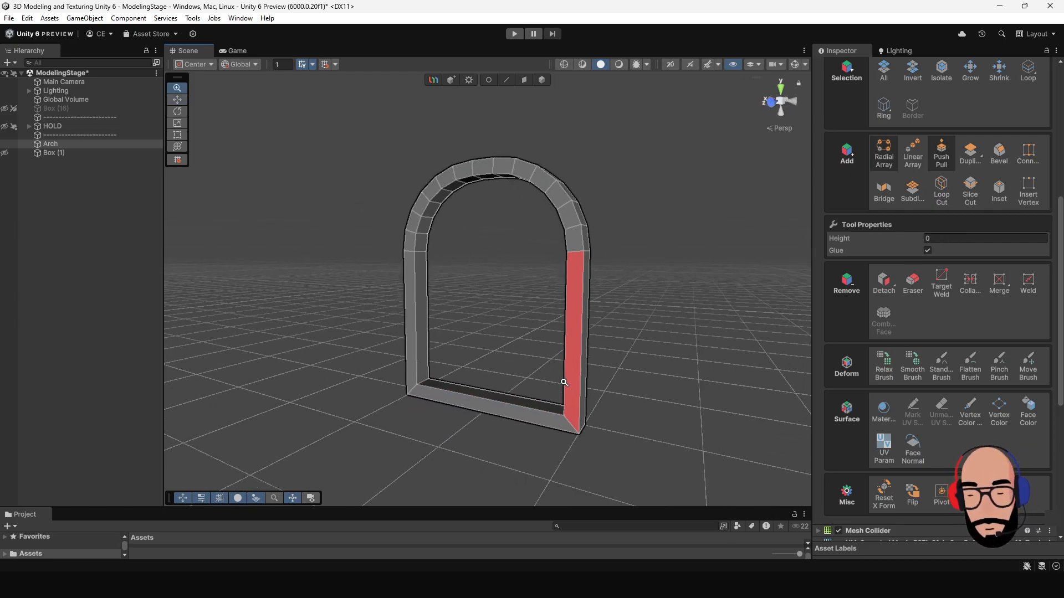
{"action": "mouse_move", "coordinate": [563, 380]}
{"action": "left_mouse_down", "text": "alt"}
{"action": "mouse_move", "coordinate": [432, 423]}
{"action": "mouse_move", "coordinate": [443, 380]}
{"action": "mouse_move", "coordinate": [563, 381]}
{"action": "left_mouse_up", "text": "alt"}
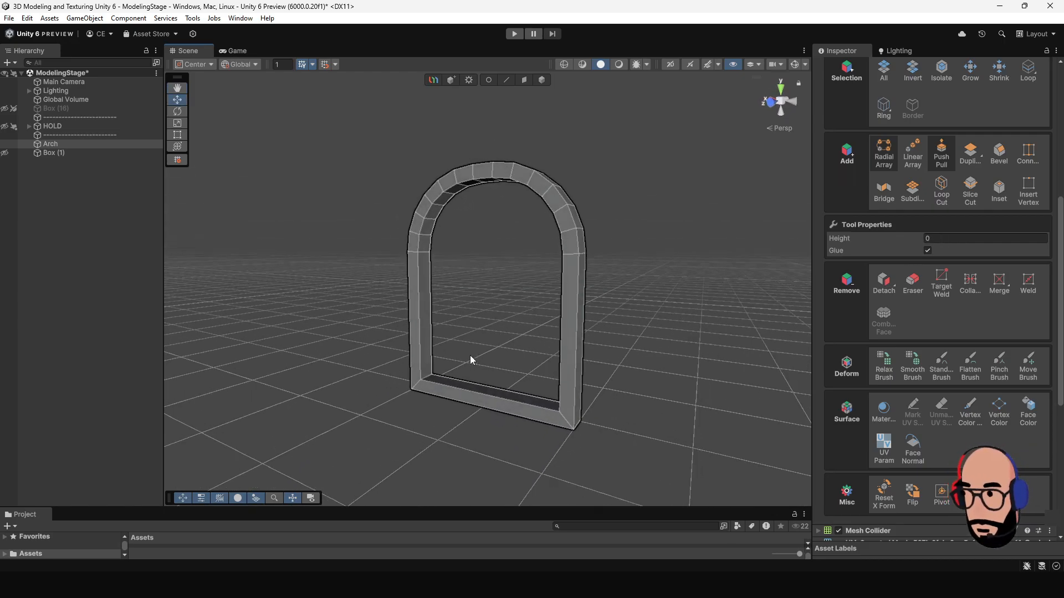
{"action": "left_click_drag", "start_coordinate": [471, 359], "coordinate": [375, 370], "text": "alt"}
{"action": "right_click_drag", "start_coordinate": [551, 372], "coordinate": [532, 371], "text": "alt"}
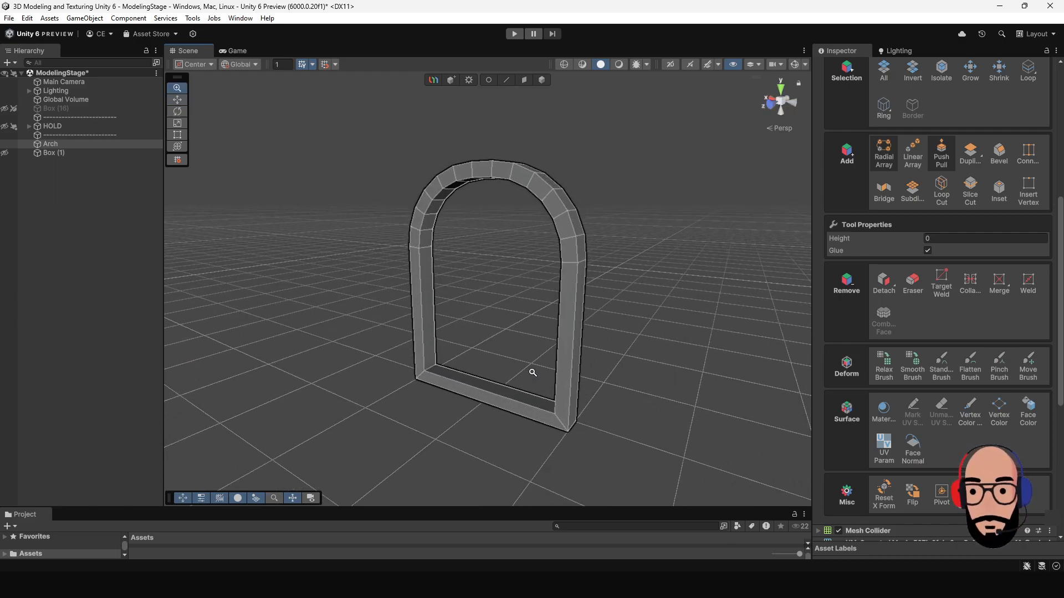
{"action": "mouse_move", "coordinate": [532, 370]}
{"action": "left_mouse_down", "text": "alt"}
{"action": "mouse_move", "coordinate": [499, 345]}
{"action": "mouse_move", "coordinate": [517, 356]}
{"action": "mouse_move", "coordinate": [511, 339]}
{"action": "mouse_move", "coordinate": [519, 364]}
{"action": "left_mouse_up", "text": "alt"}
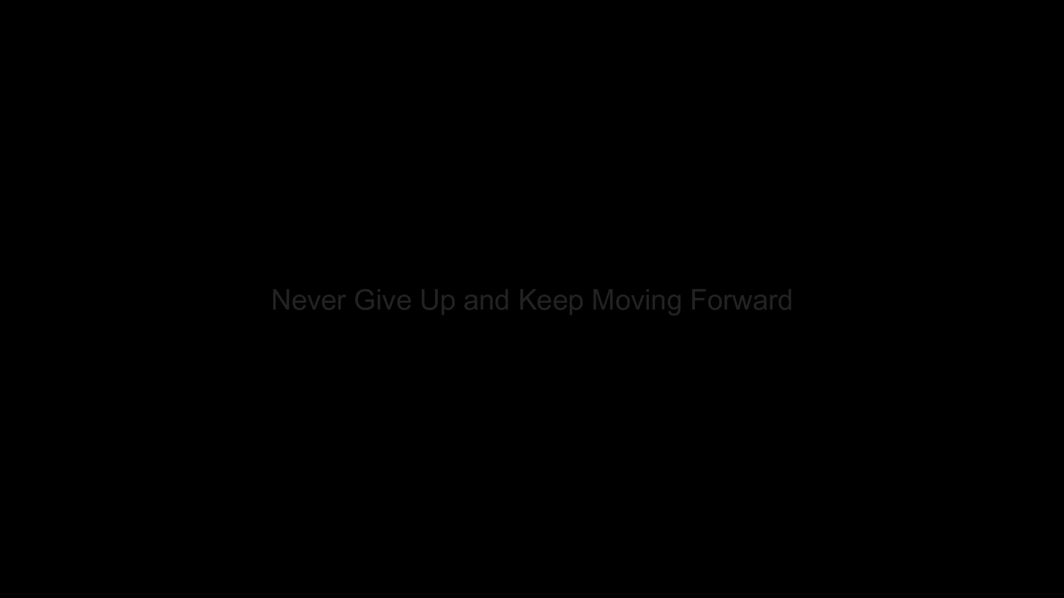